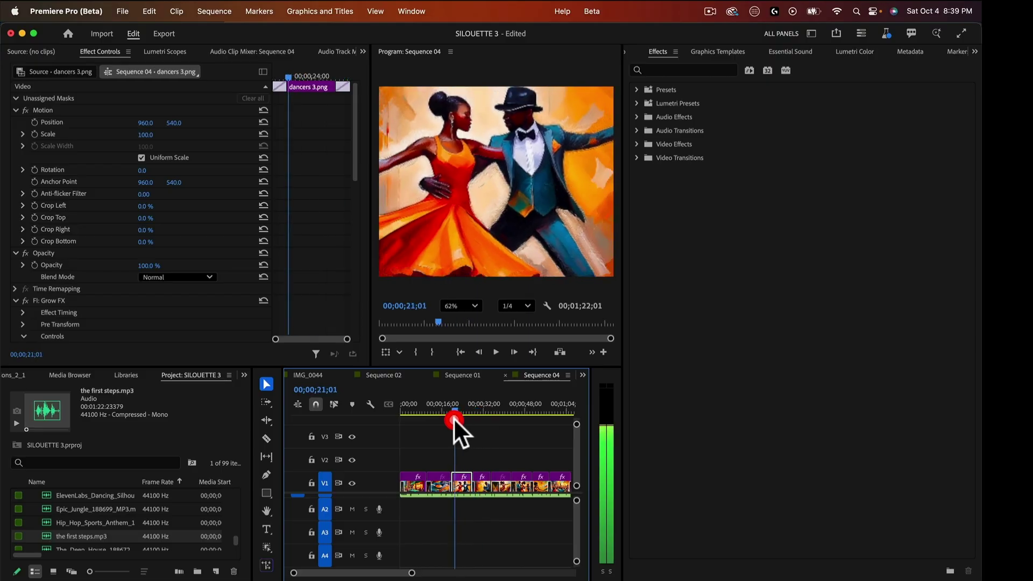
Step: Move the playhead to the start of Sequence 04 and open the Film Impact Dashboard extension
{"action": "left_click", "coordinate": [383, 436]}
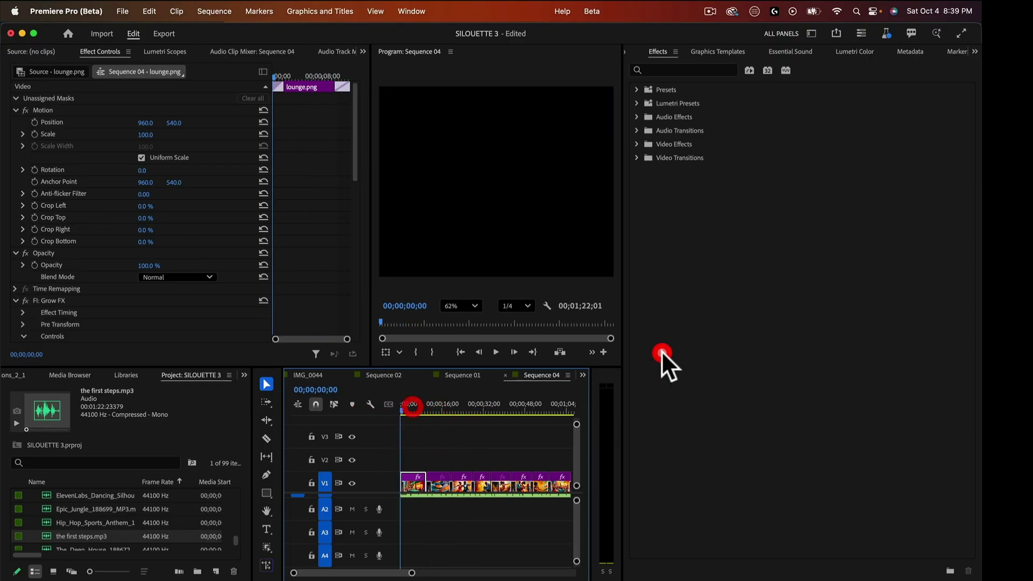
{"action": "left_click", "coordinate": [528, 145]}
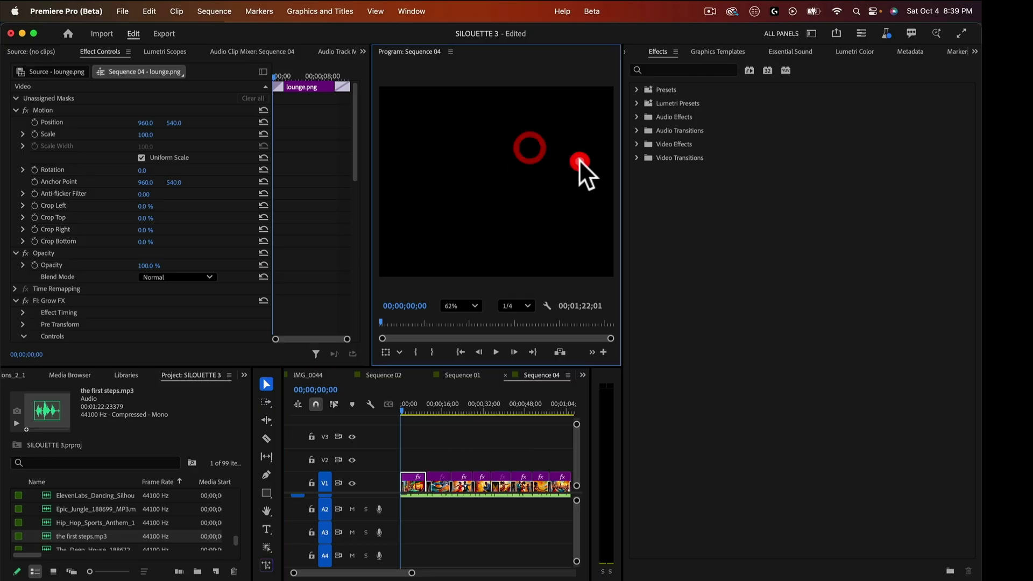
{"action": "left_click", "coordinate": [404, 11]}
{"action": "left_click", "coordinate": [412, 60]}
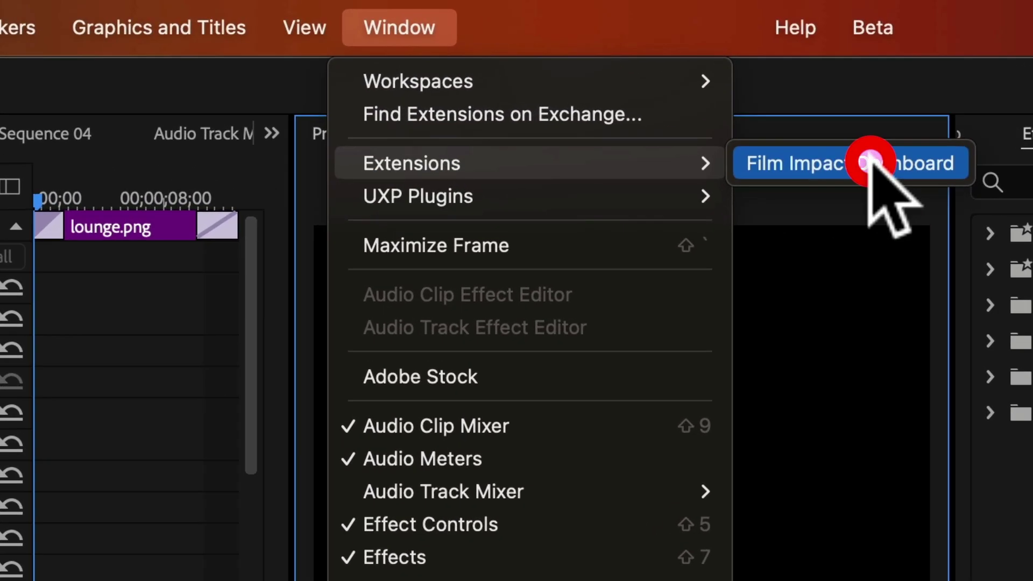
{"action": "left_click", "coordinate": [870, 161]}
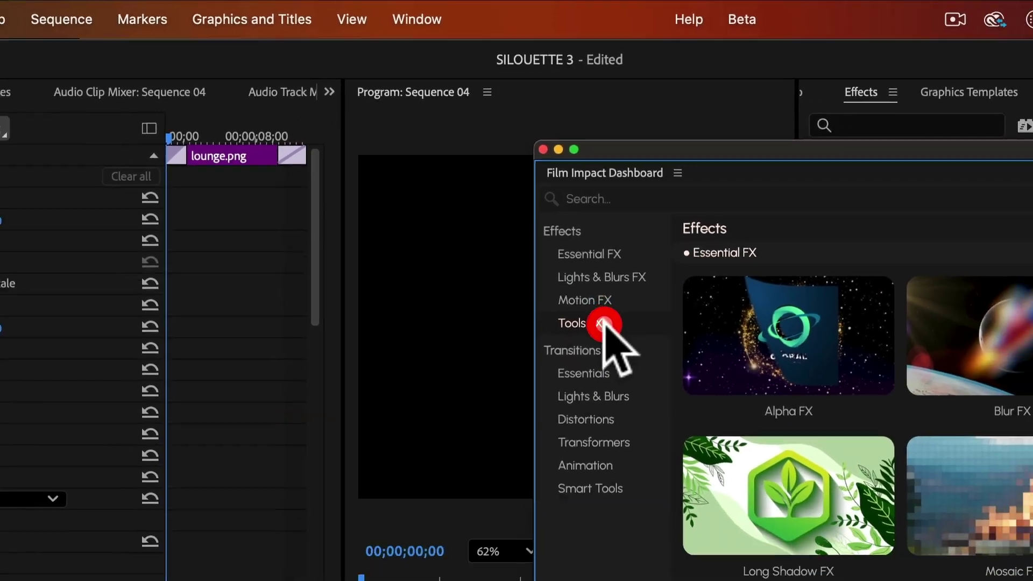
Step: Browse the dashboard's effects and transitions, and preview Animation transitions such as Pop Motion and Block Motion
{"action": "scroll", "coordinate": [988, 578], "scroll_direction": "down", "scroll_amount": 5}
{"action": "scroll", "coordinate": [715, 299], "scroll_direction": "down", "scroll_amount": 15}
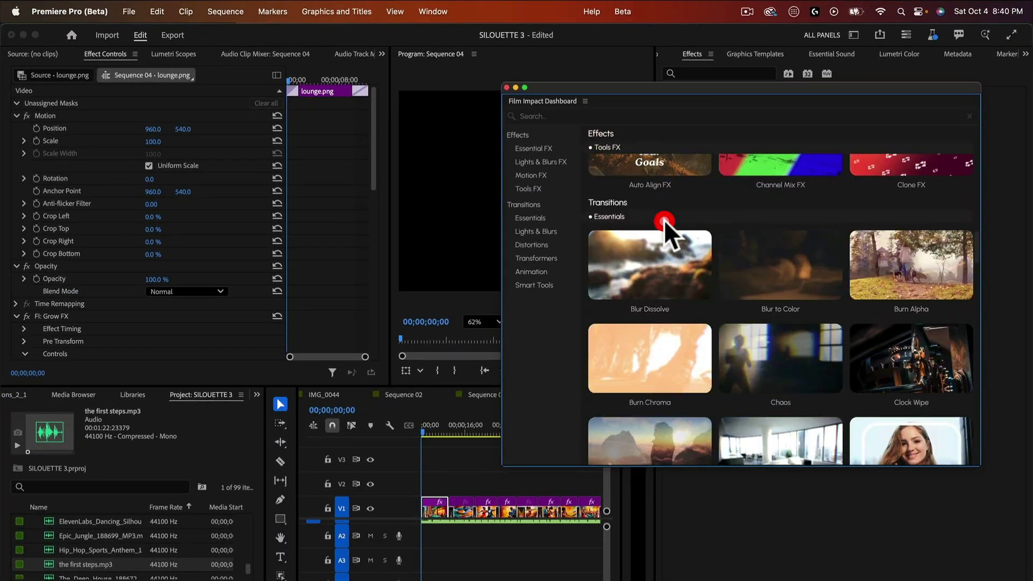
{"action": "scroll", "coordinate": [664, 218], "scroll_direction": "down", "scroll_amount": 15}
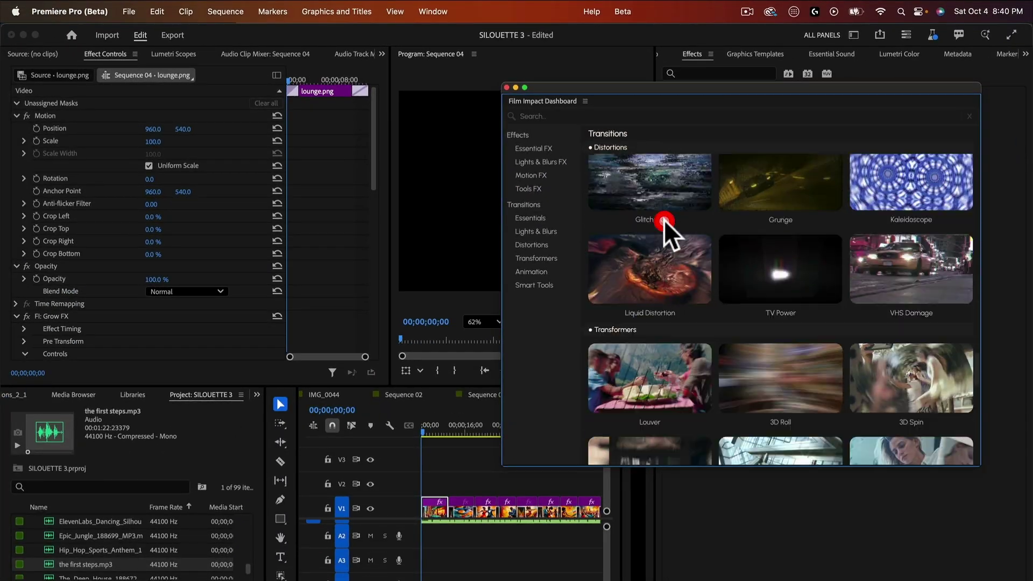
{"action": "scroll", "coordinate": [663, 219], "scroll_direction": "down", "scroll_amount": 10}
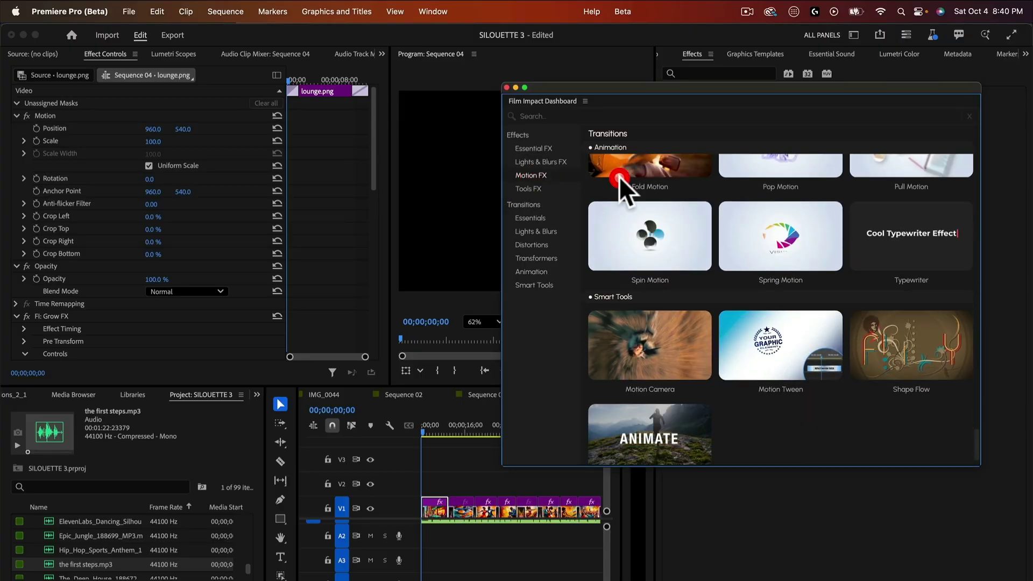
{"action": "scroll", "coordinate": [637, 161], "scroll_direction": "up", "scroll_amount": 3}
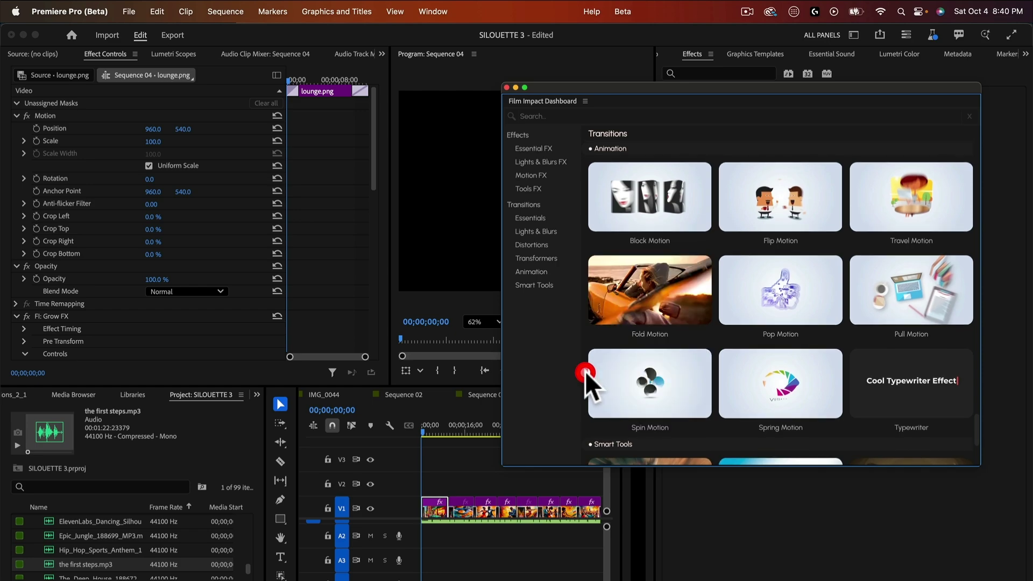
{"action": "scroll", "coordinate": [585, 355], "scroll_direction": "up", "scroll_amount": 1}
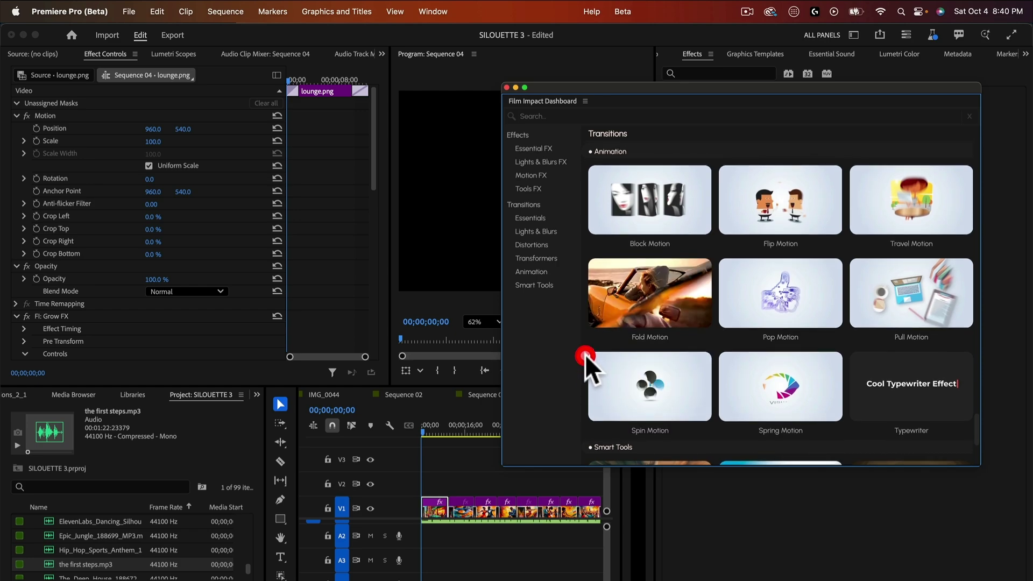
{"action": "scroll", "coordinate": [585, 354], "scroll_direction": "down", "scroll_amount": 2}
{"action": "mouse_move", "coordinate": [783, 277]}
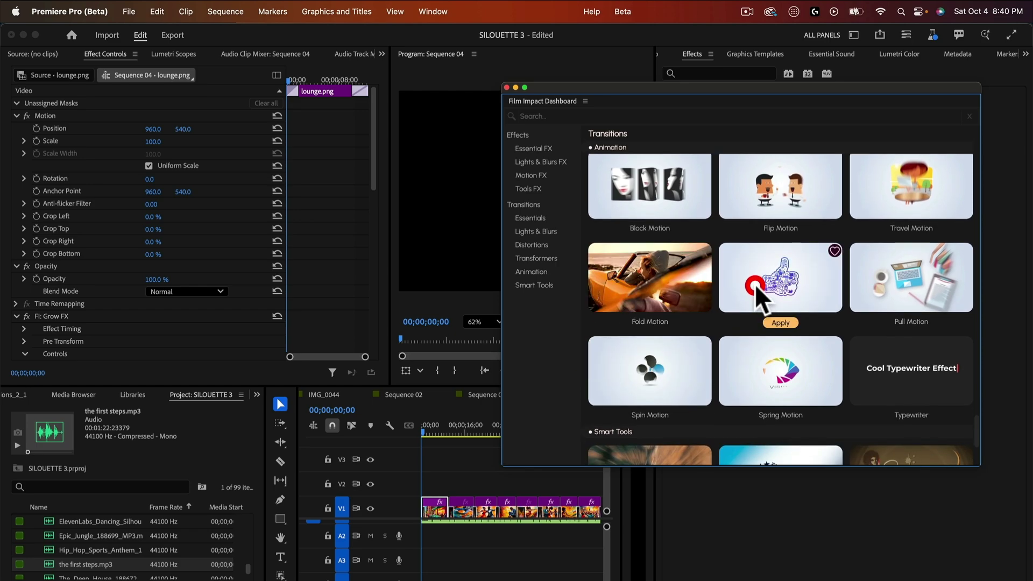
{"action": "mouse_move", "coordinate": [653, 202]}
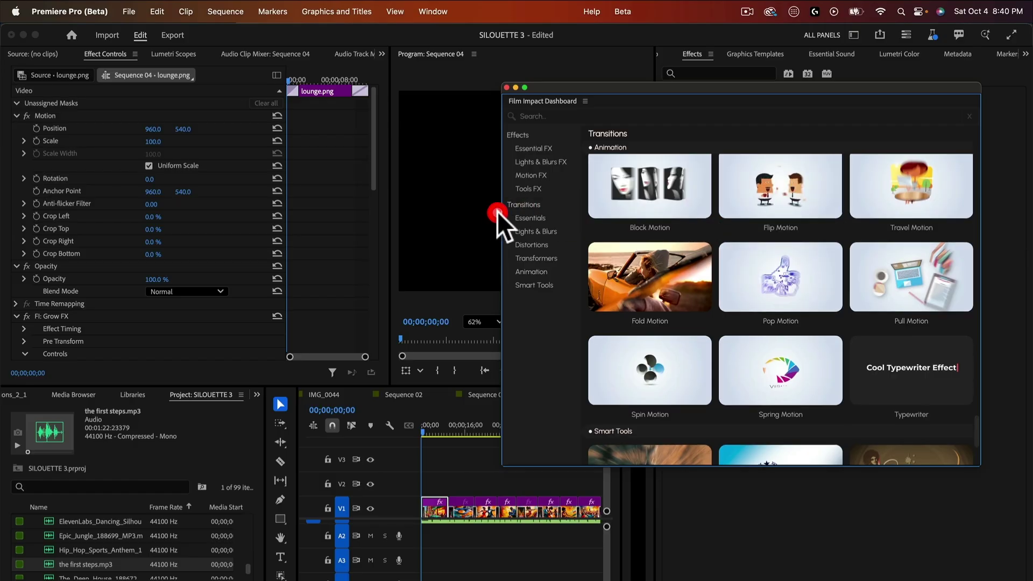
Step: Show the Lights & Blurs FX effects and preview samples such as Edge Glow, Focus Blur, Echo Glow, Light Leaks and Bokeh Blur
{"action": "left_click", "coordinate": [563, 163]}
{"action": "mouse_move", "coordinate": [851, 309]}
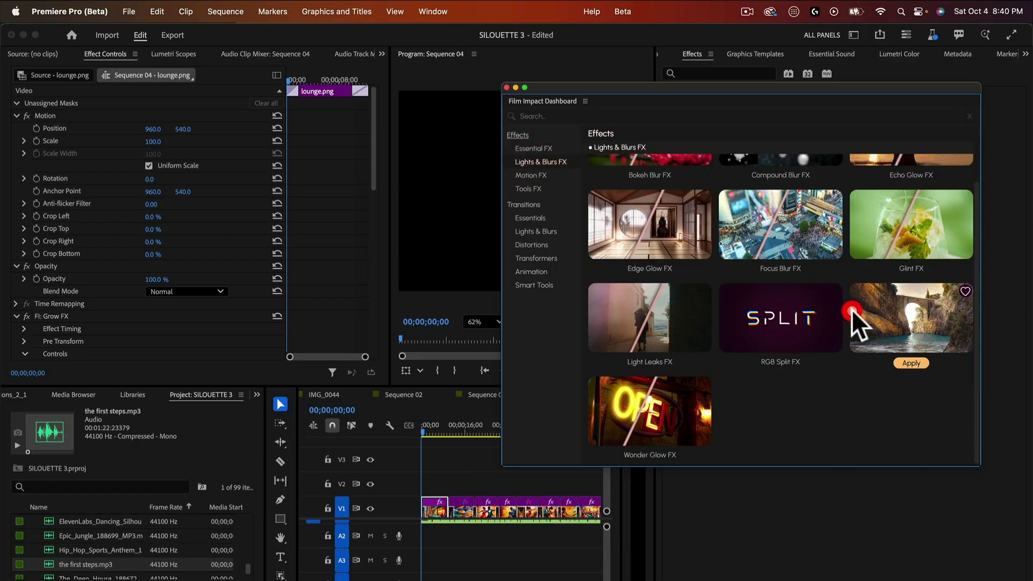
{"action": "scroll", "coordinate": [793, 291], "scroll_direction": "up", "scroll_amount": 2}
{"action": "mouse_move", "coordinate": [635, 295]}
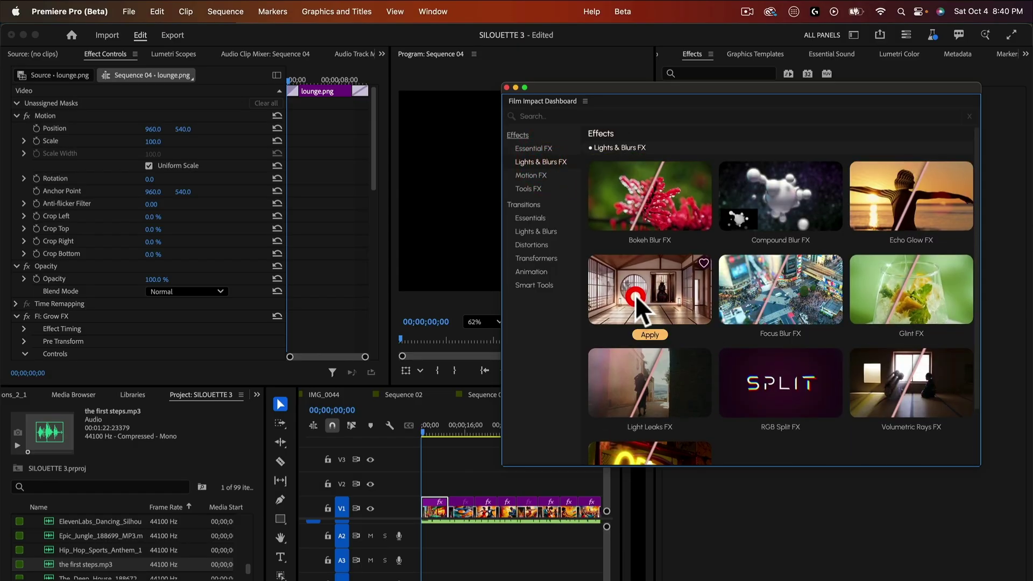
{"action": "mouse_move", "coordinate": [813, 288]}
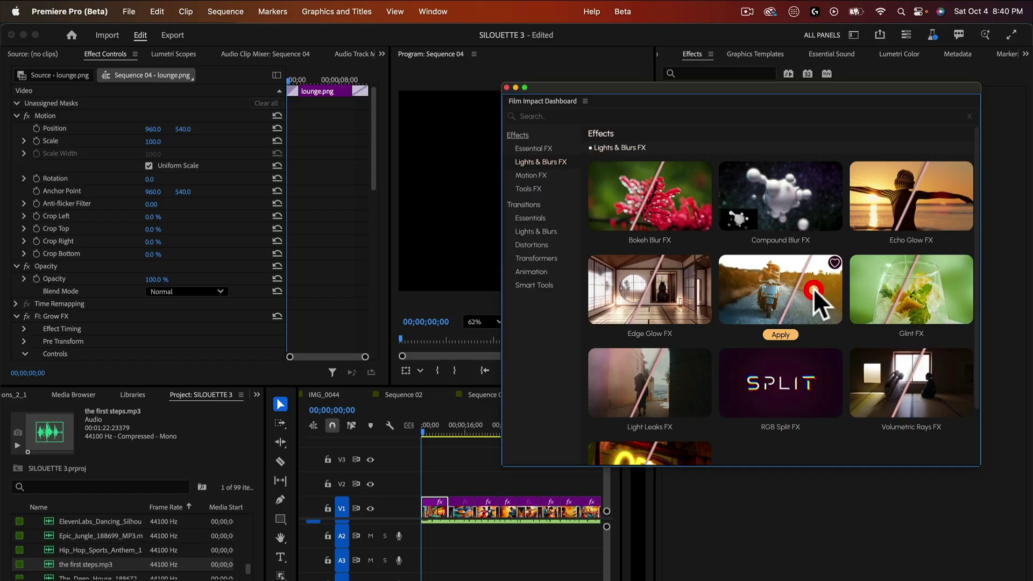
{"action": "scroll", "coordinate": [912, 285], "scroll_direction": "down", "scroll_amount": 1}
{"action": "mouse_move", "coordinate": [920, 193]}
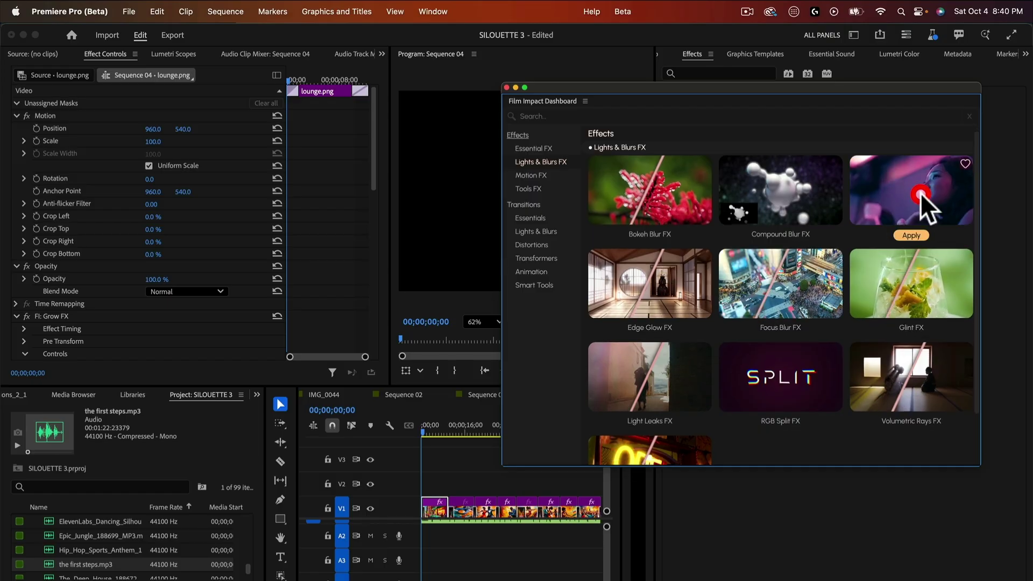
{"action": "mouse_move", "coordinate": [635, 363]}
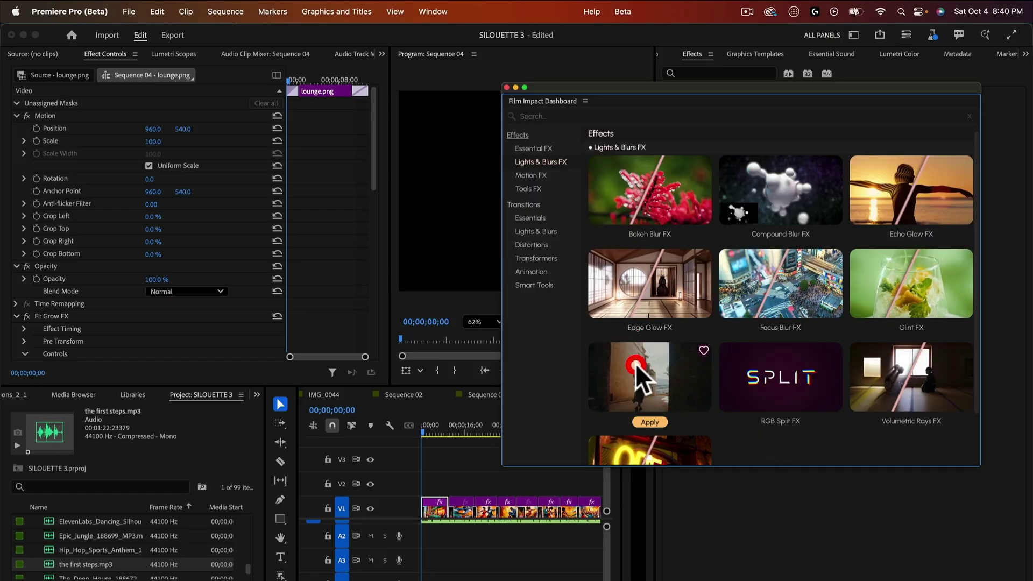
{"action": "scroll", "coordinate": [623, 328], "scroll_direction": "down", "scroll_amount": 1}
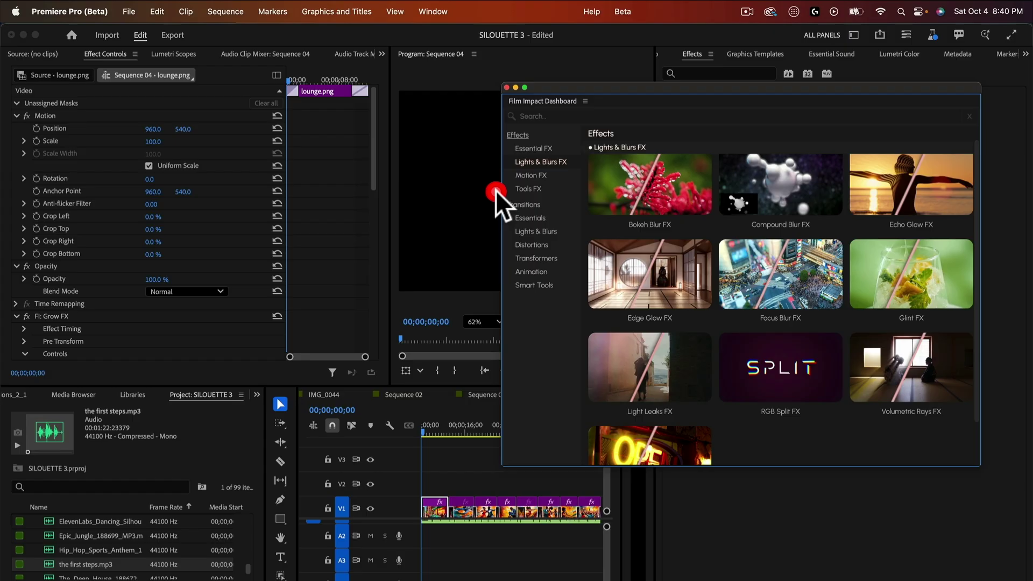
{"action": "left_click", "coordinate": [510, 156]}
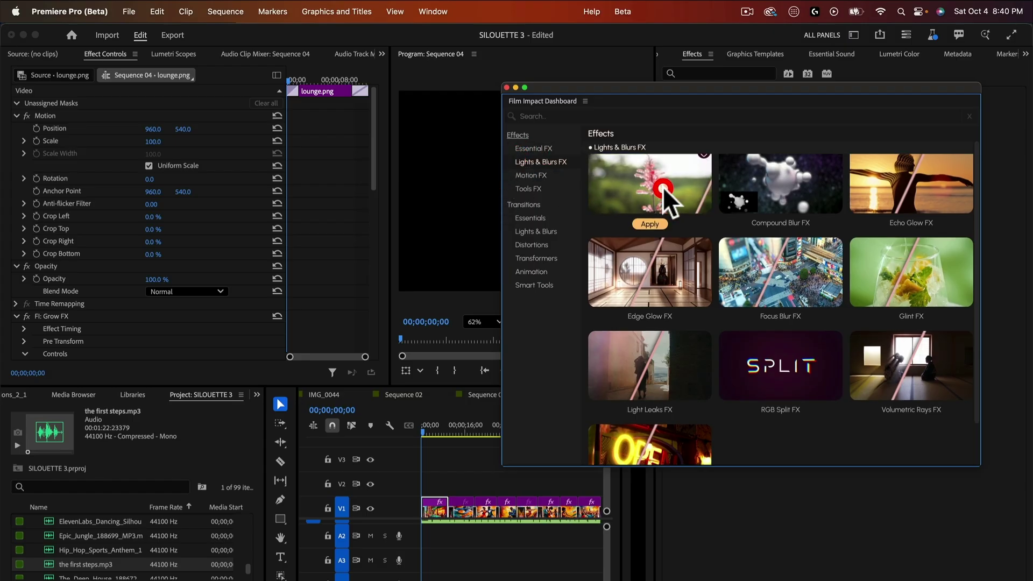
{"action": "left_click", "coordinate": [663, 186]}
Step: Show the Motion FX effects and preview samples such as Camera Shake, Grow, Shrink, Spacer, Move and Wiggle
{"action": "left_click", "coordinate": [533, 186]}
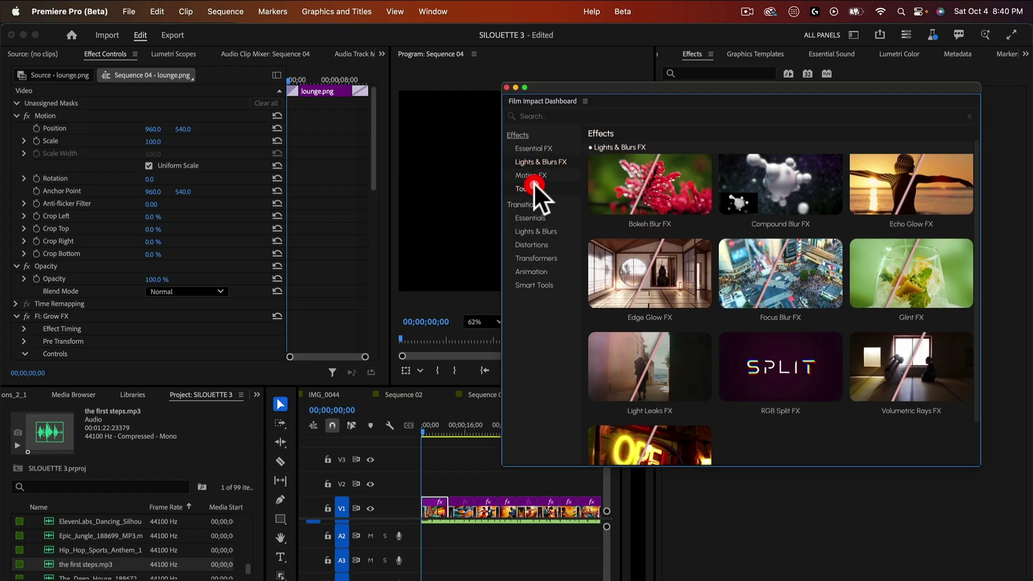
{"action": "left_click", "coordinate": [530, 176]}
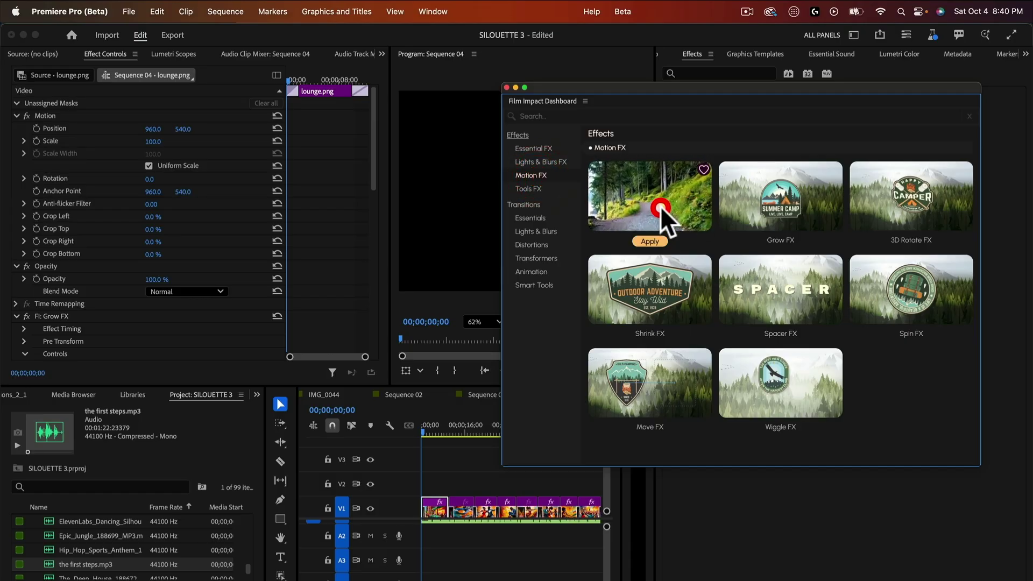
{"action": "mouse_move", "coordinate": [819, 237]}
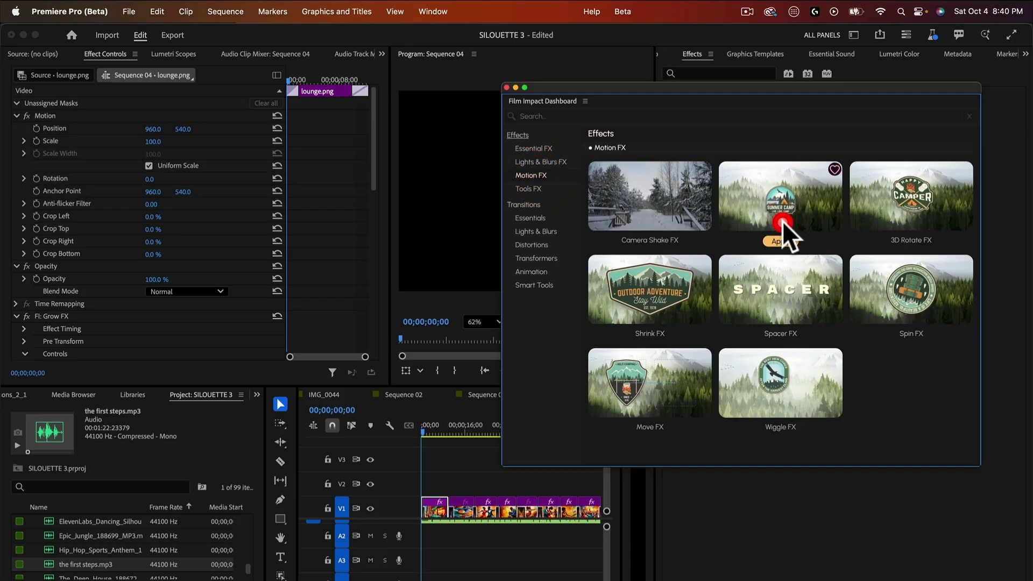
{"action": "mouse_move", "coordinate": [692, 257]}
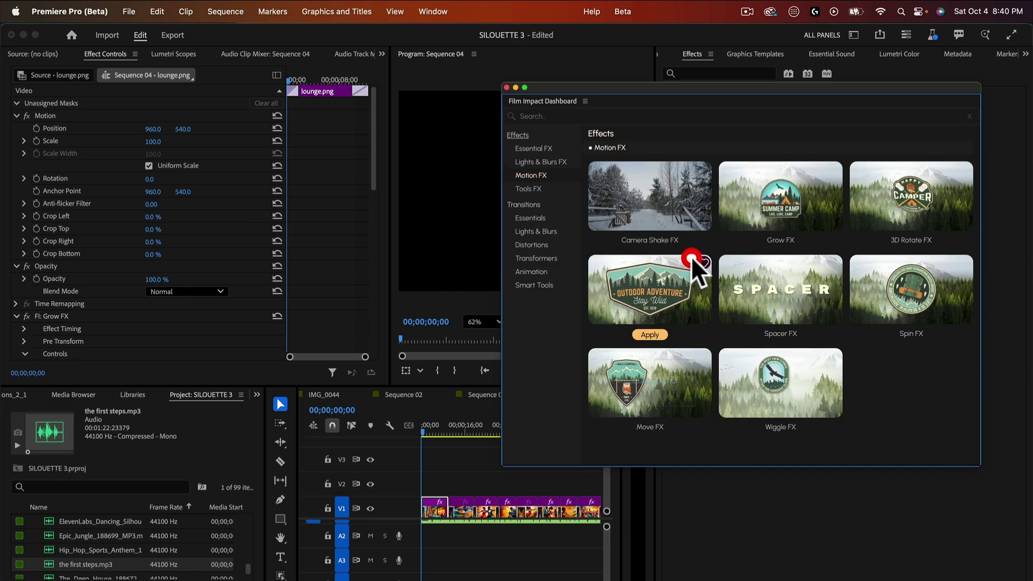
{"action": "mouse_move", "coordinate": [748, 259]}
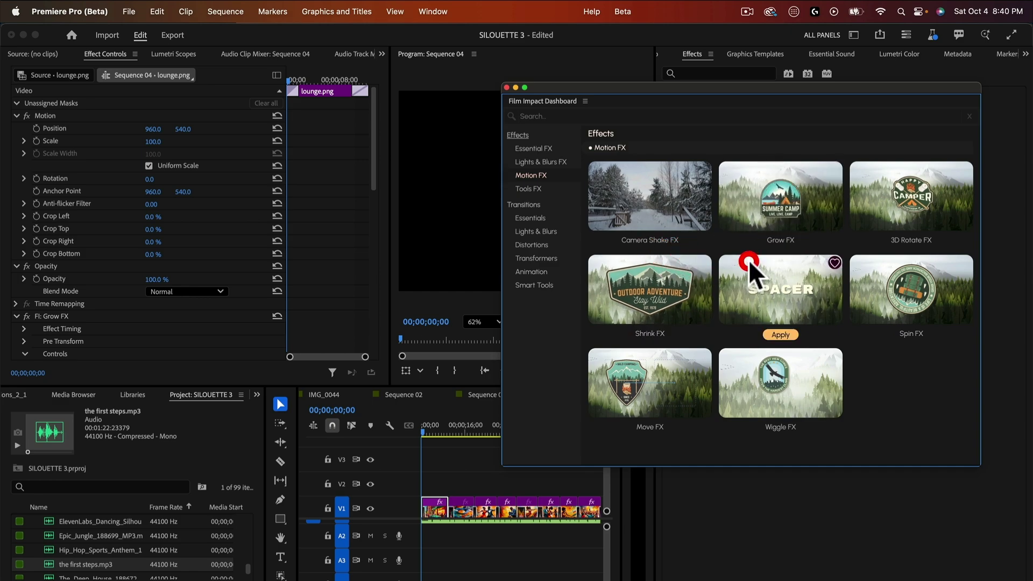
{"action": "mouse_move", "coordinate": [788, 227]}
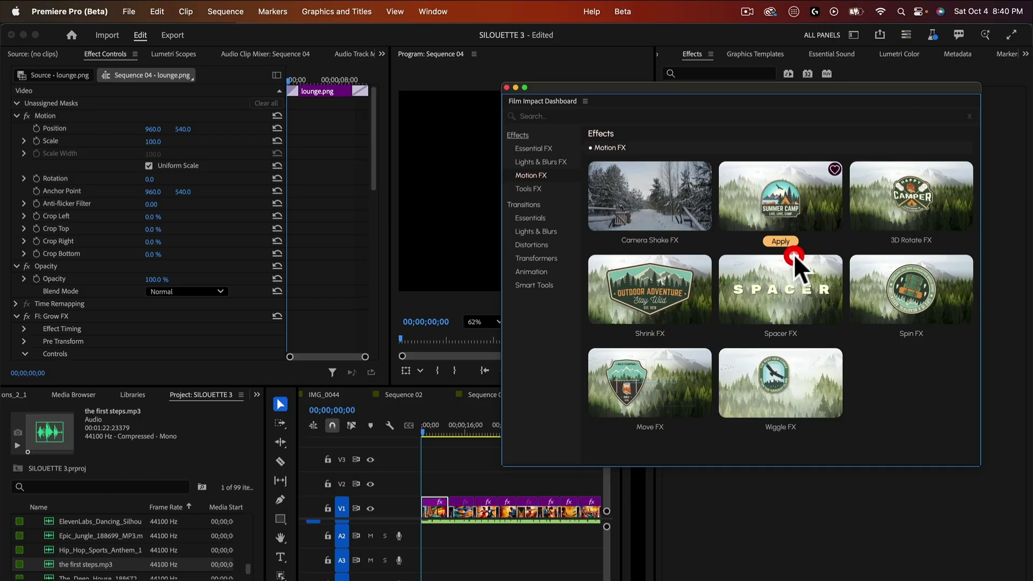
{"action": "mouse_move", "coordinate": [927, 191]}
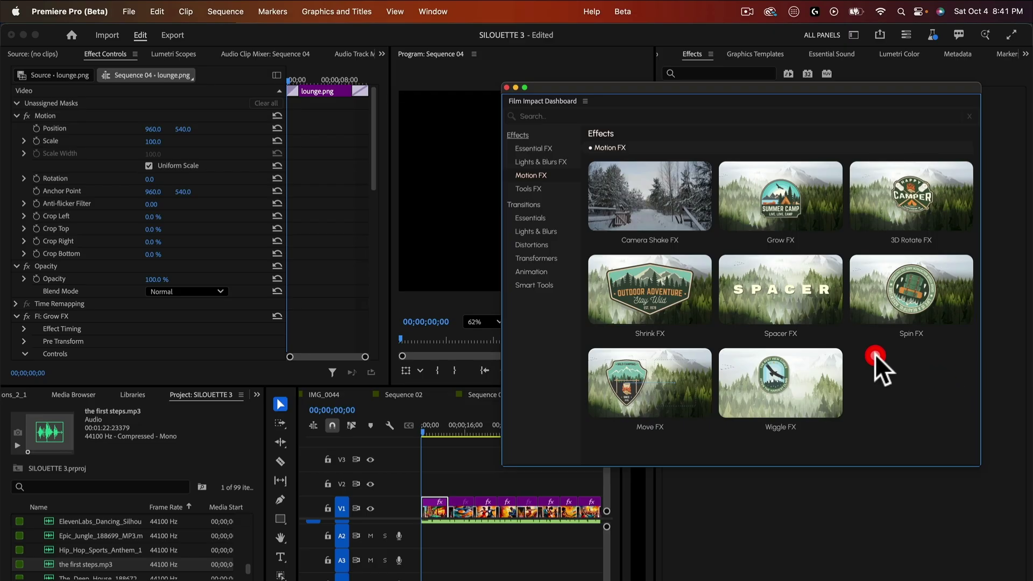
{"action": "mouse_move", "coordinate": [663, 269]}
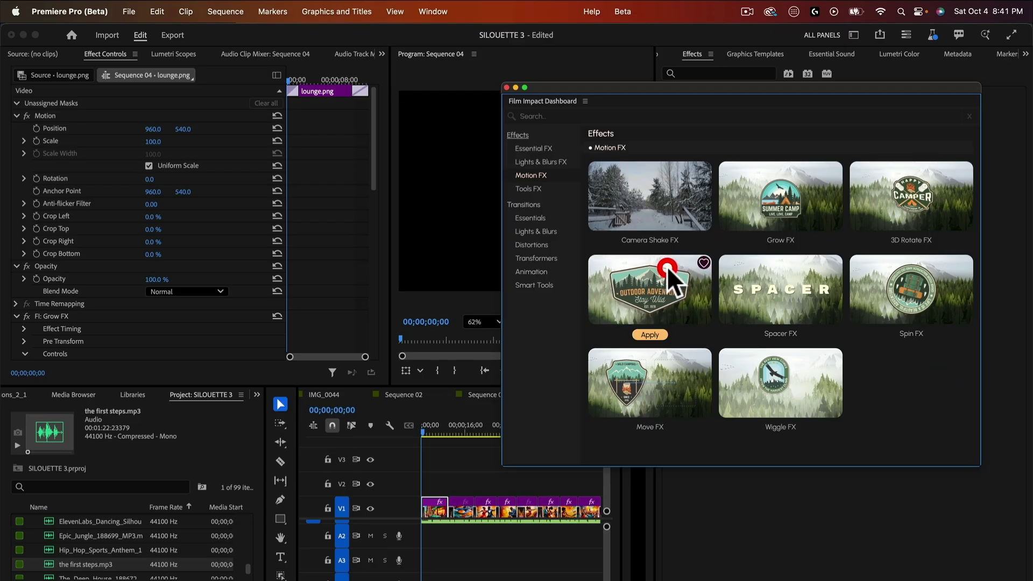
{"action": "mouse_move", "coordinate": [659, 368]}
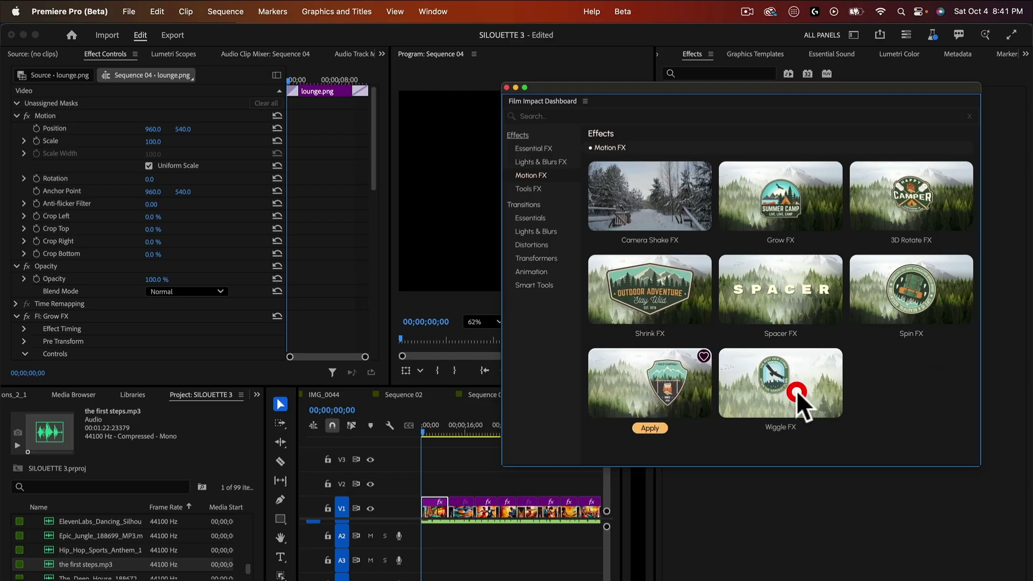
{"action": "mouse_move", "coordinate": [820, 389]}
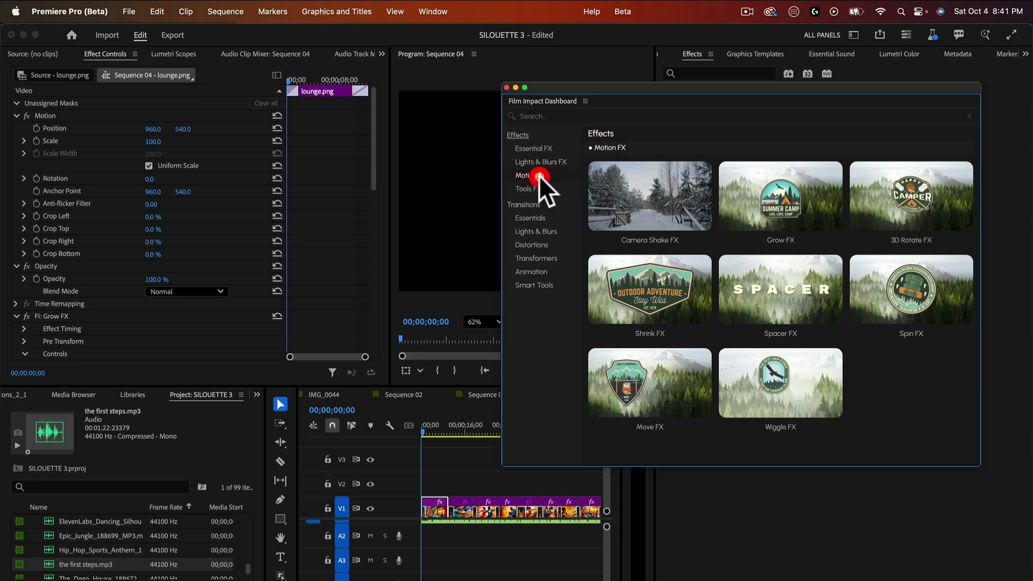
Step: Show the Tools FX effects and preview the Auto Align FX and Channel Mix FX samples
{"action": "left_click", "coordinate": [526, 189]}
{"action": "mouse_move", "coordinate": [685, 210]}
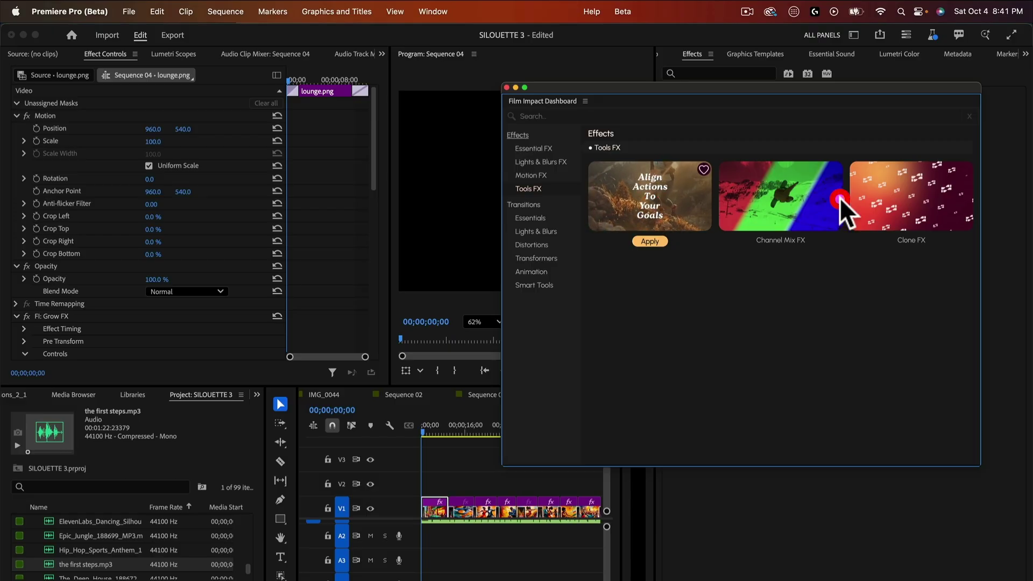
{"action": "mouse_move", "coordinate": [818, 198]}
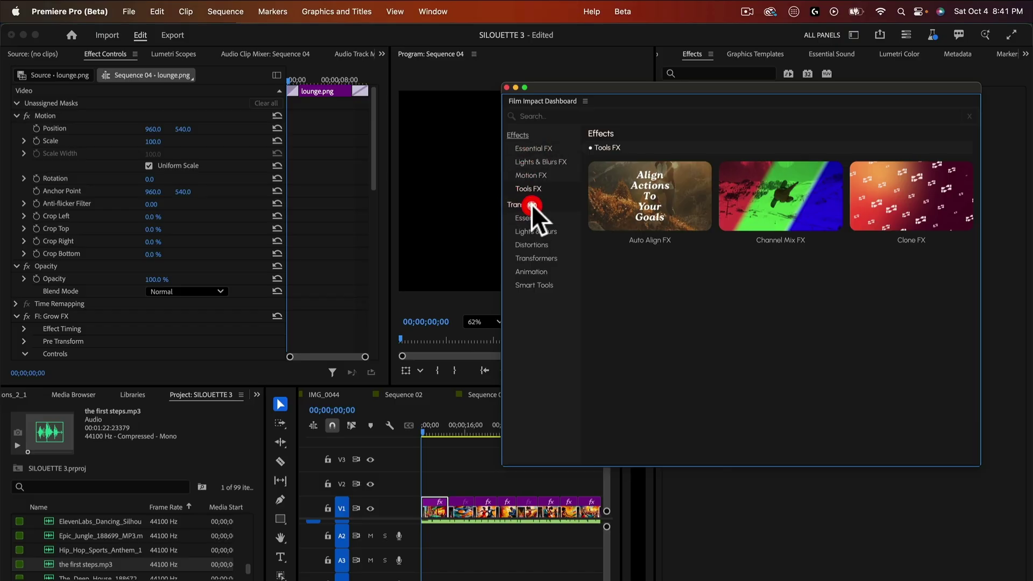
Step: Show the Essentials transitions and preview the Blur Dissolve and Burn Alpha samples
{"action": "left_click", "coordinate": [539, 218]}
{"action": "mouse_move", "coordinate": [653, 185]}
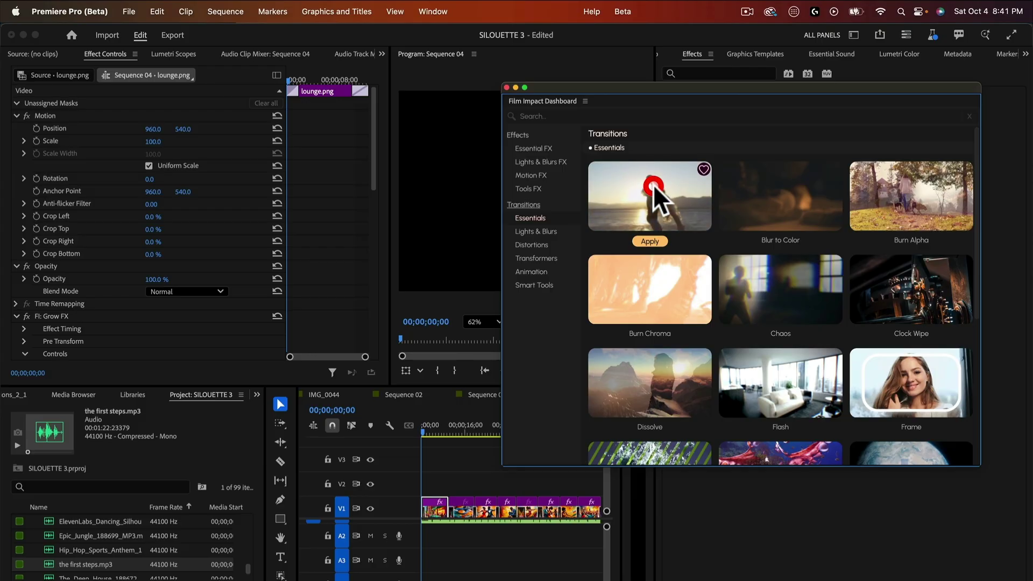
{"action": "mouse_move", "coordinate": [895, 201]}
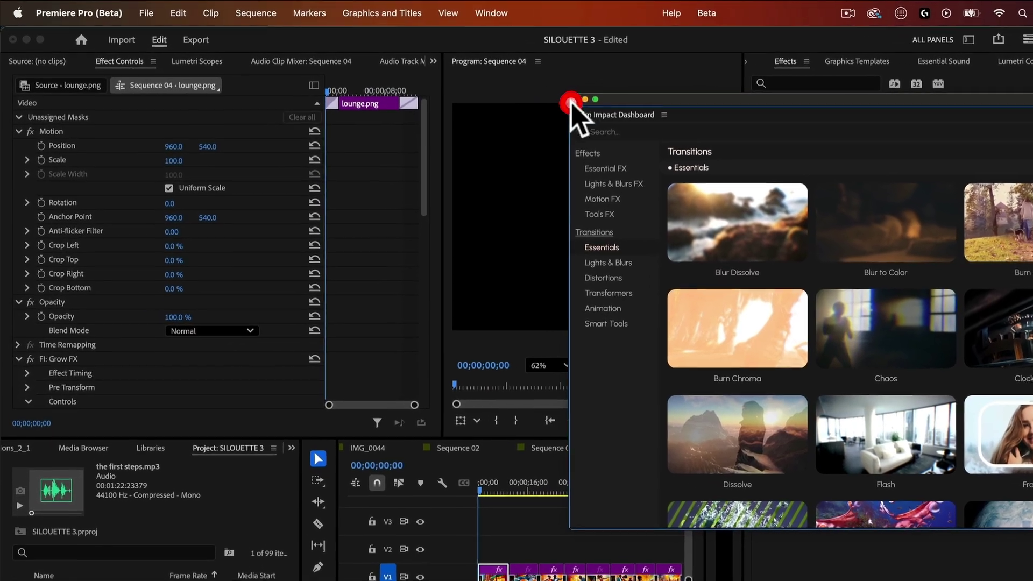
Step: Show how to reopen the Film Impact Dashboard extension after closing it, and close it again
{"action": "left_click", "coordinate": [542, 93]}
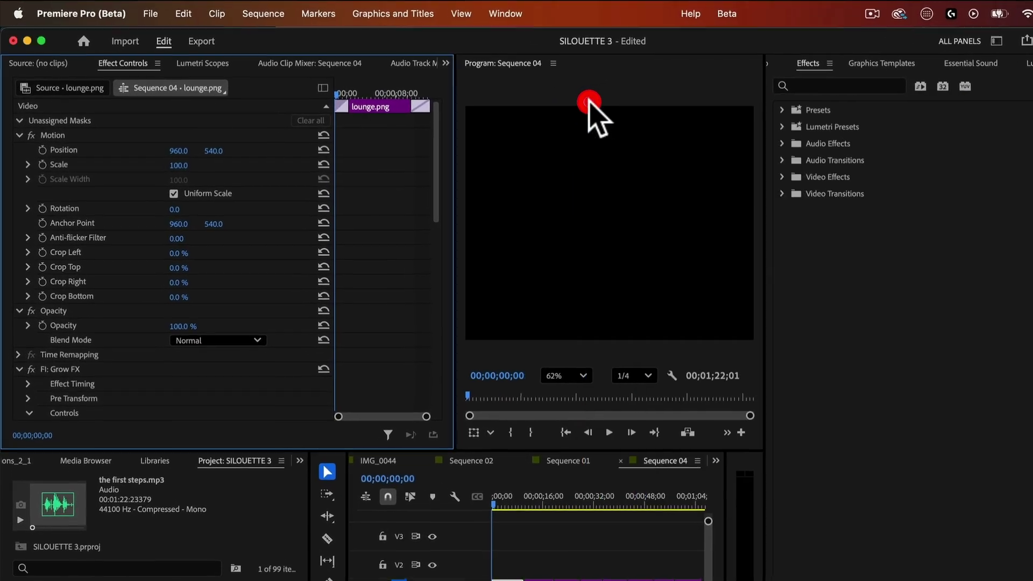
{"action": "left_click", "coordinate": [519, 14]}
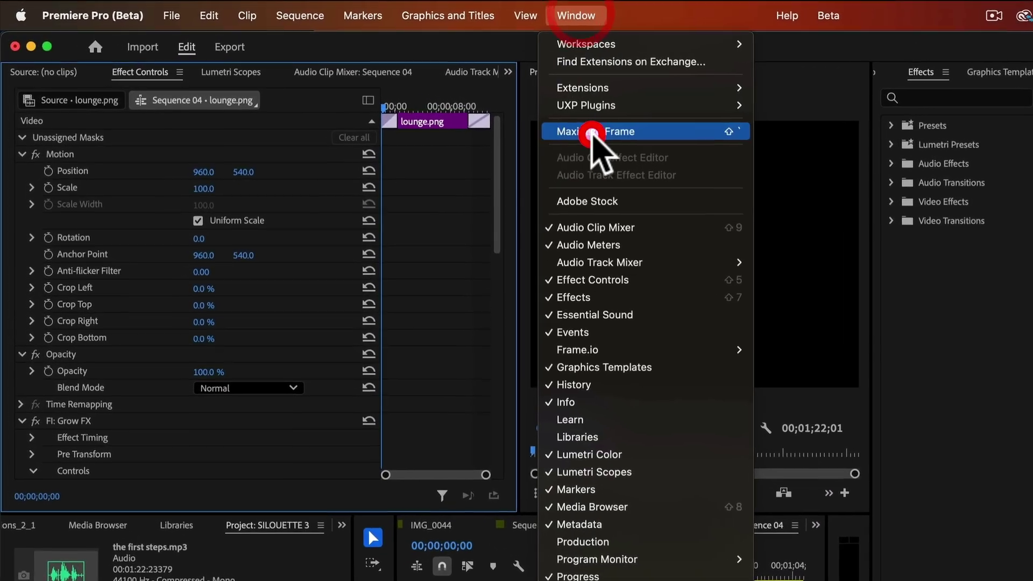
{"action": "mouse_move", "coordinate": [591, 87]}
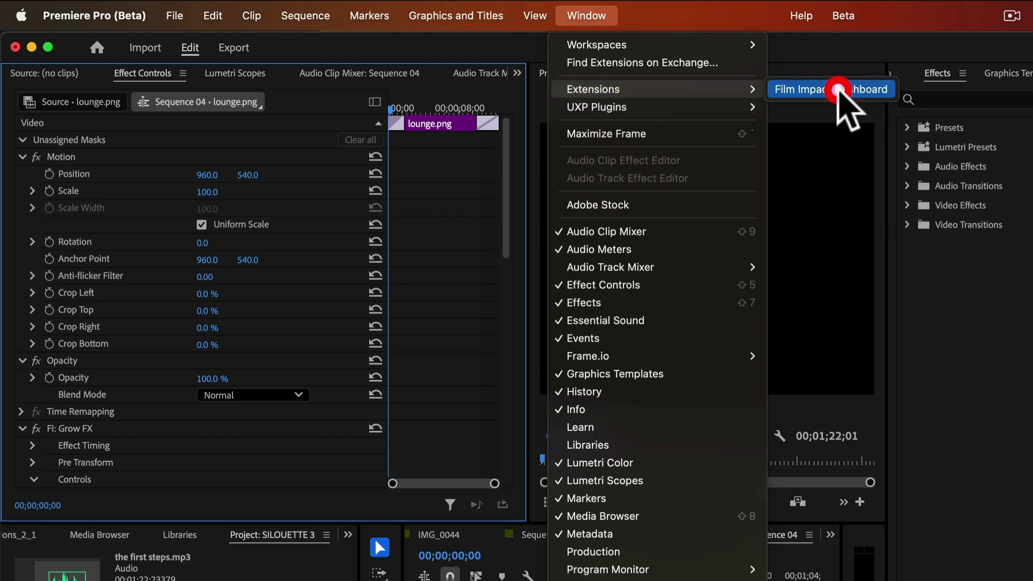
{"action": "left_click", "coordinate": [843, 90]}
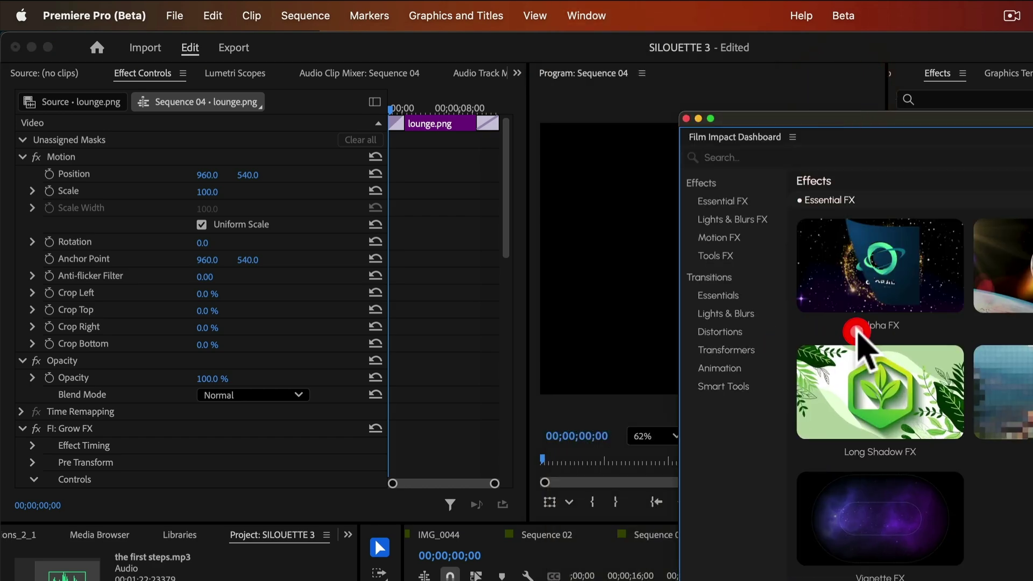
{"action": "left_click", "coordinate": [686, 117]}
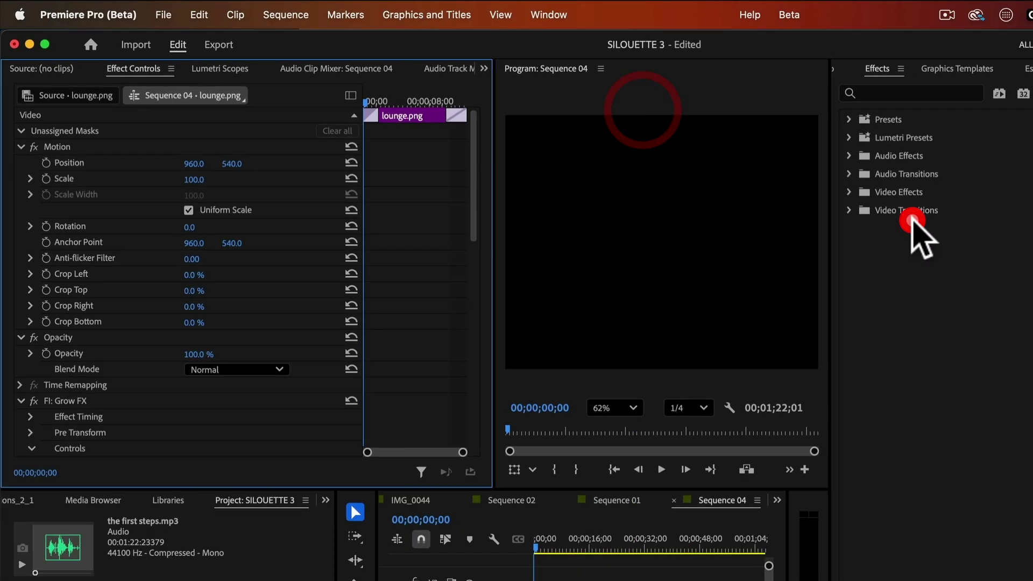
Step: Show the Effects panel and browse the Film Impact Animation folder within Video Transitions, collapsing that folder when done
{"action": "left_click", "coordinate": [534, 14]}
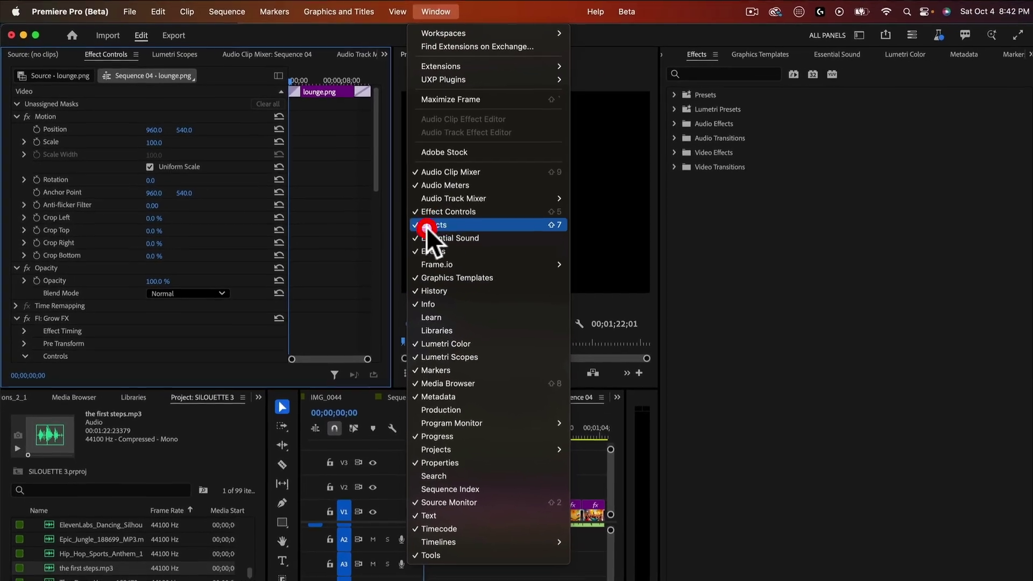
{"action": "left_click", "coordinate": [434, 223]}
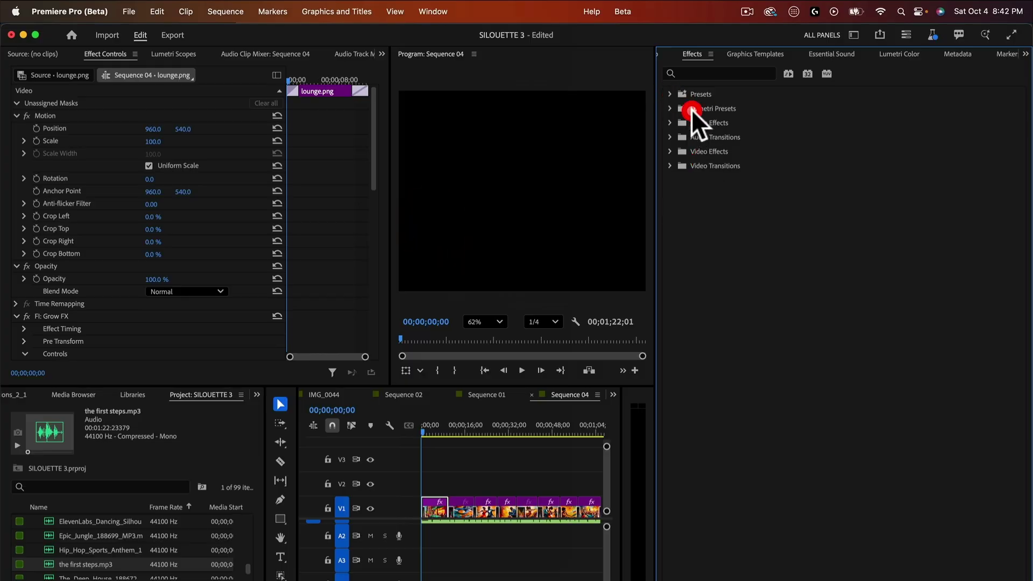
{"action": "left_click", "coordinate": [669, 166]}
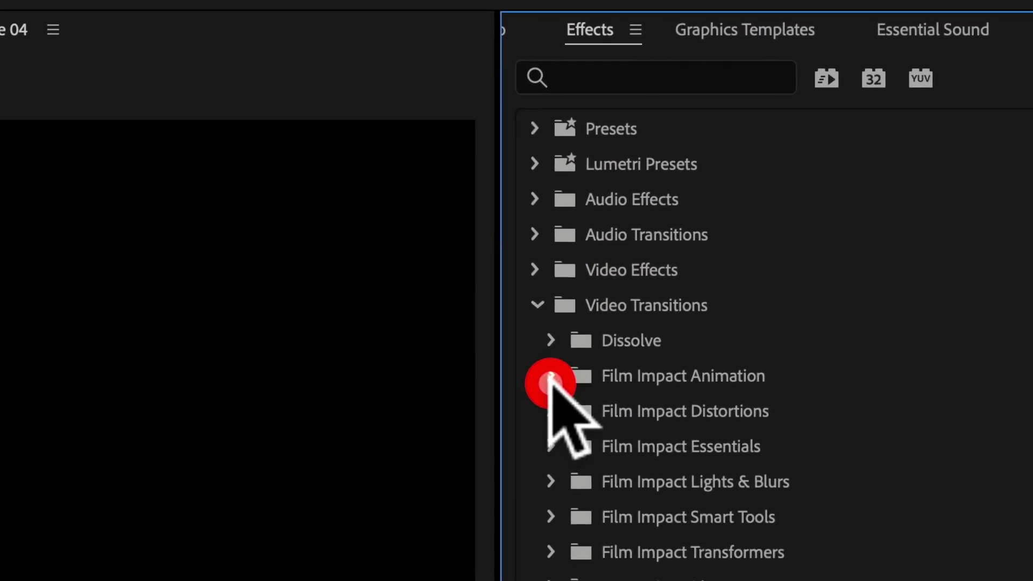
{"action": "left_click", "coordinate": [550, 377]}
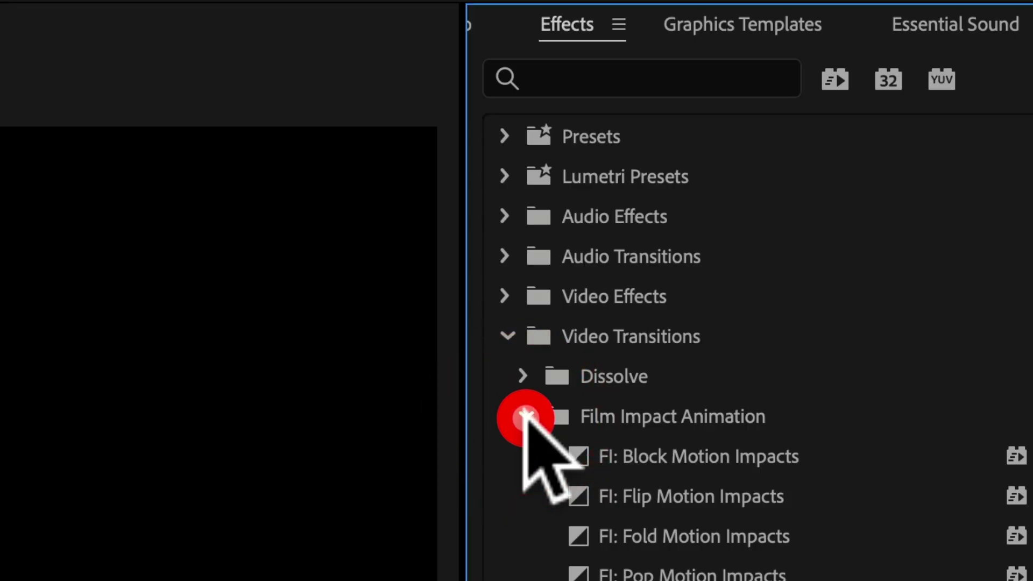
{"action": "left_click", "coordinate": [525, 417]}
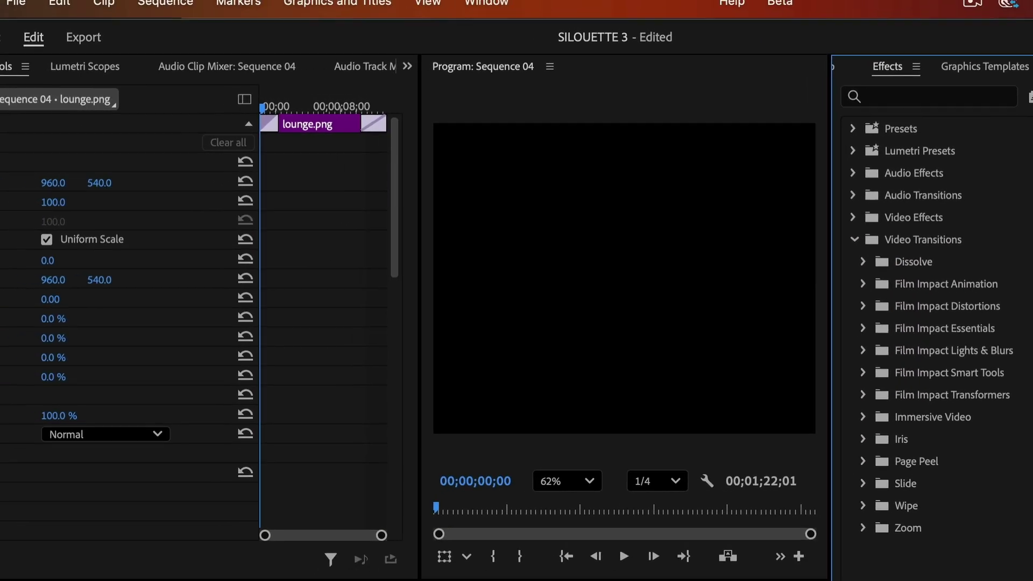
Step: Select the FI: Neon Wipe Impacts transition between lounge.png and turntable.png and review its effect settings
{"action": "left_click", "coordinate": [608, 573]}
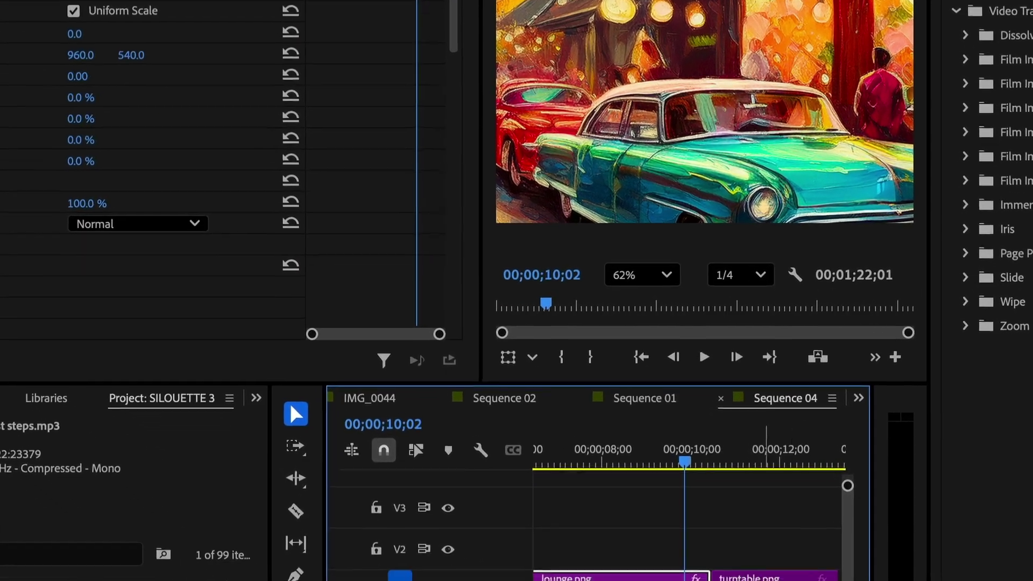
{"action": "left_click", "coordinate": [762, 572]}
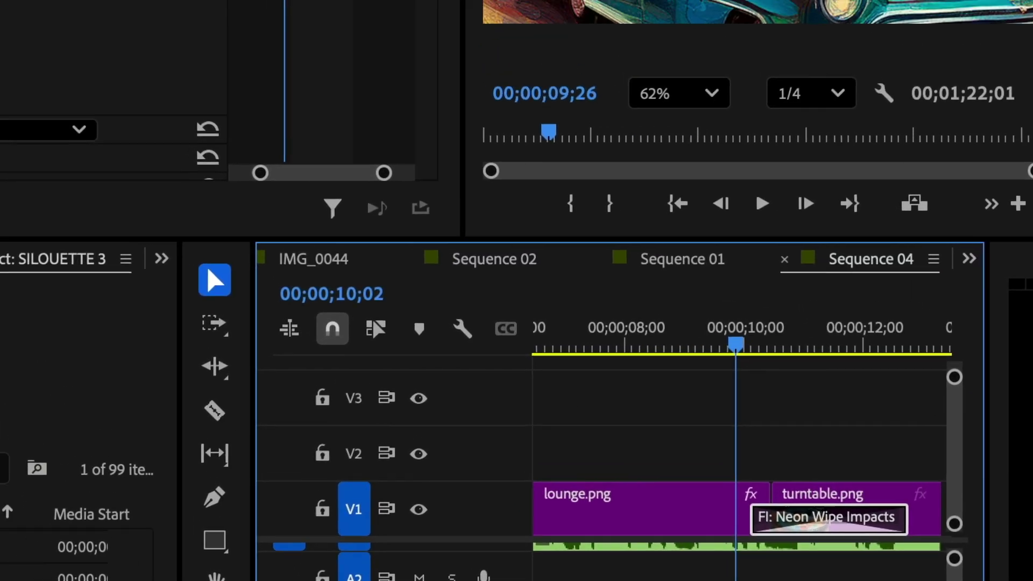
{"action": "scroll", "coordinate": [5, 58], "scroll_direction": "down", "scroll_amount": 10}
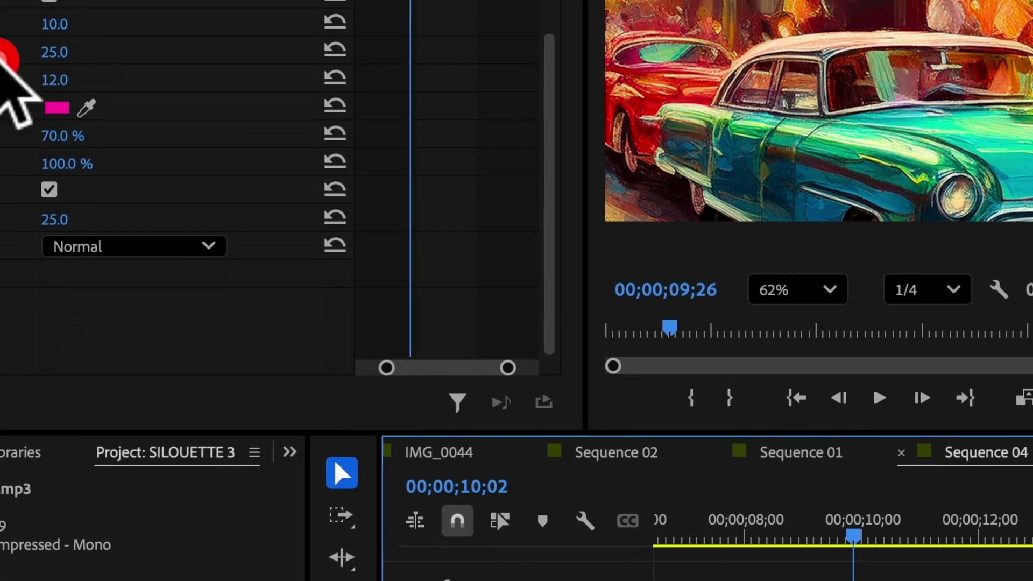
{"action": "scroll", "coordinate": [5, 57], "scroll_direction": "up", "scroll_amount": 10}
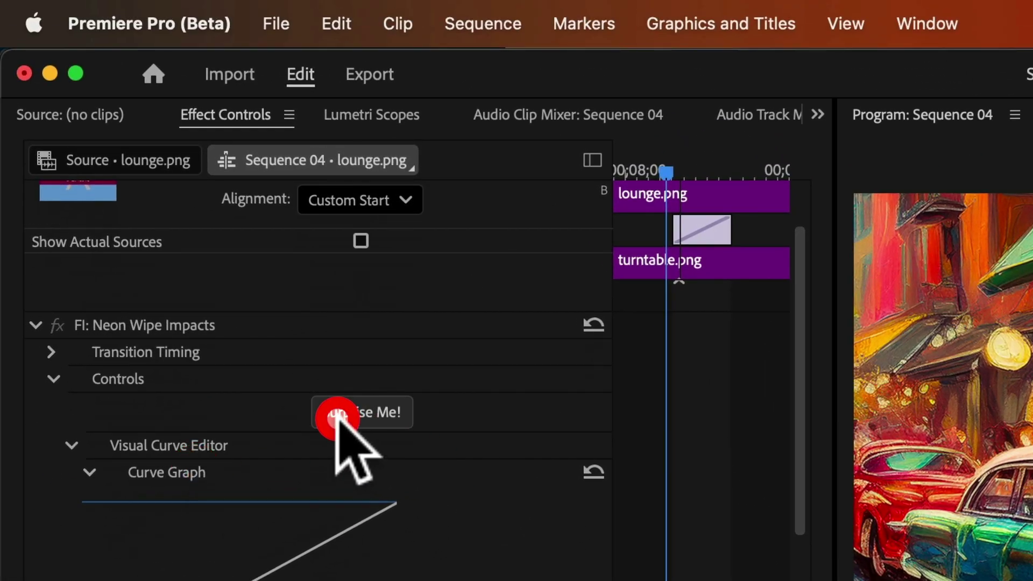
Step: Randomize the FI: Neon Wipe Impacts transition with Surprise Me and return the playhead to 00;00;10;02 before the cut
{"action": "left_click", "coordinate": [353, 413]}
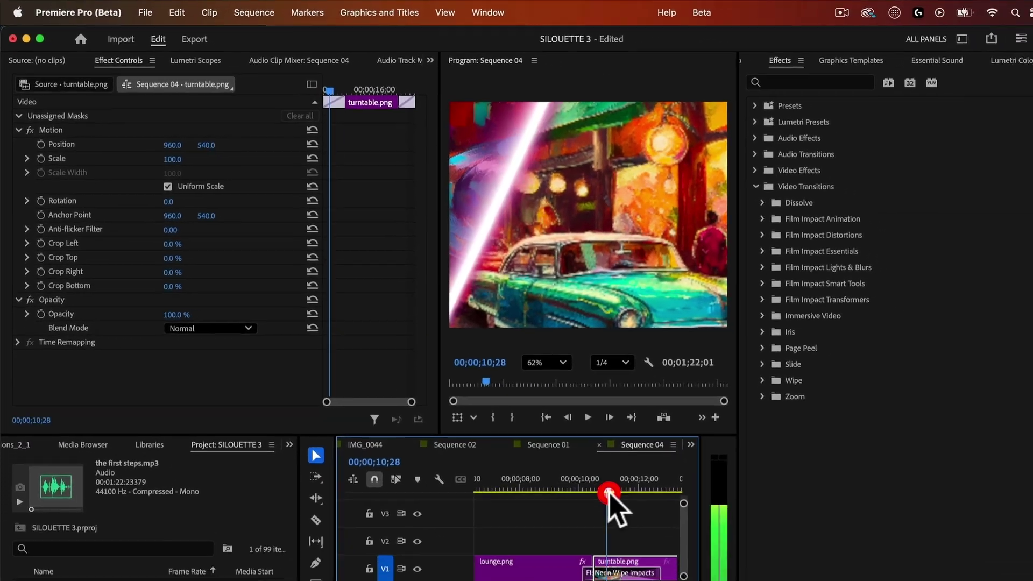
{"action": "left_click", "coordinate": [792, 580]}
{"action": "left_click", "coordinate": [539, 508]}
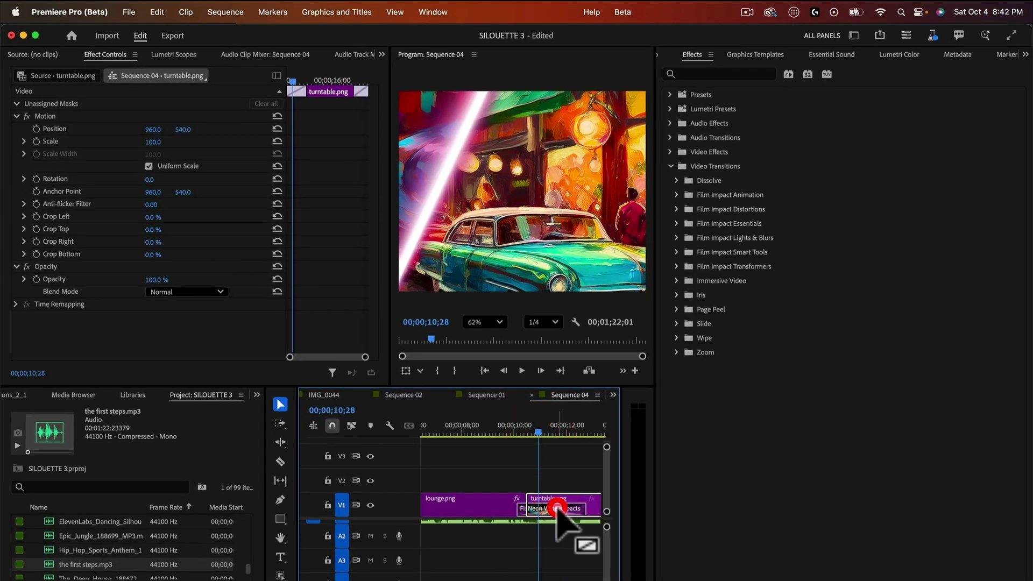
{"action": "left_click", "coordinate": [175, 226]}
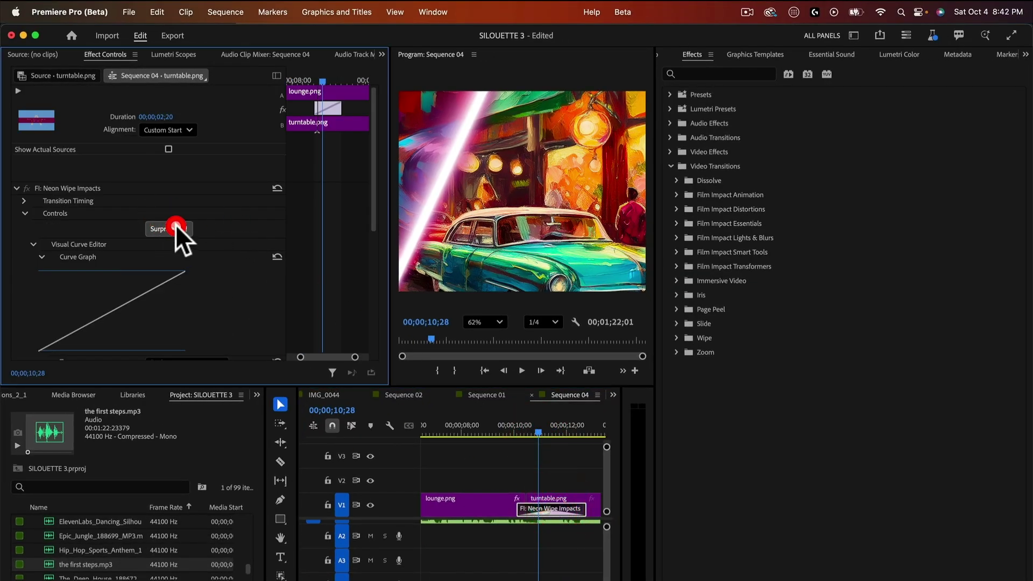
{"action": "left_click_drag", "start_coordinate": [536, 434], "coordinate": [515, 447]}
Step: Apply Surprise Me to the neon wipe again, move the playhead to 00;00;08;13, and reselect the transition to show its controls
{"action": "left_click", "coordinate": [547, 506]}
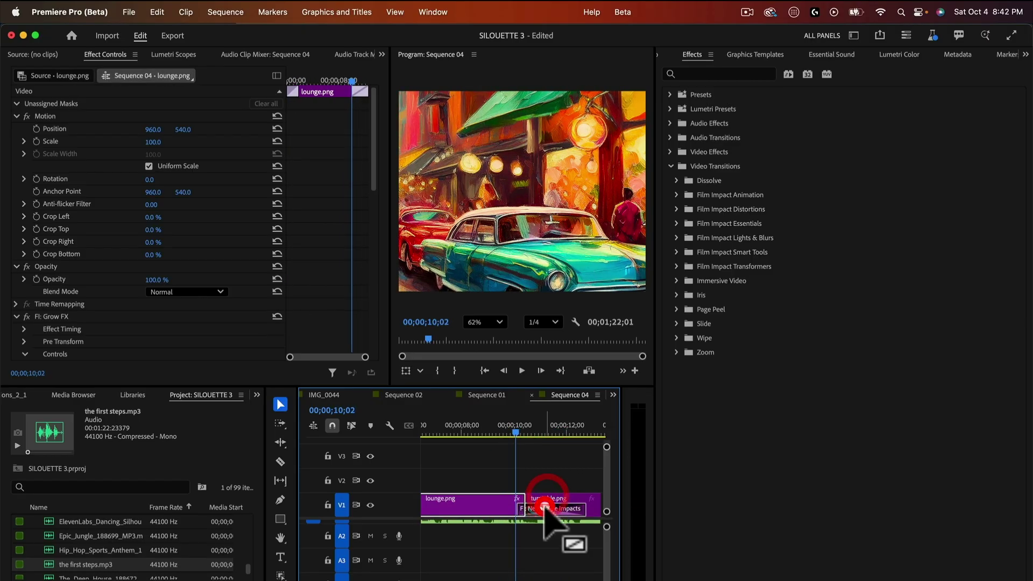
{"action": "left_click", "coordinate": [171, 230]}
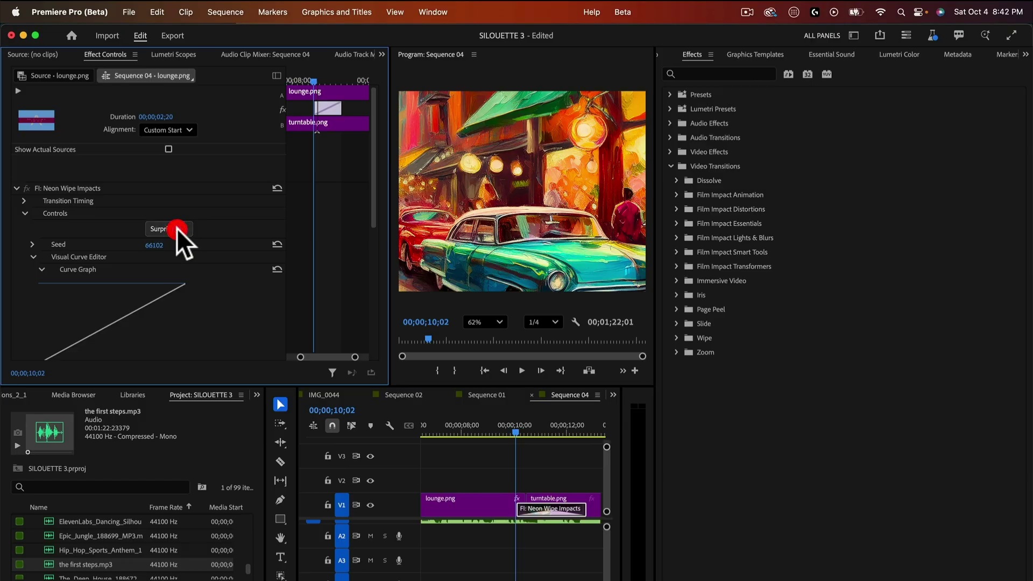
{"action": "left_click", "coordinate": [515, 422]}
{"action": "left_click_drag", "start_coordinate": [515, 430], "coordinate": [472, 431]}
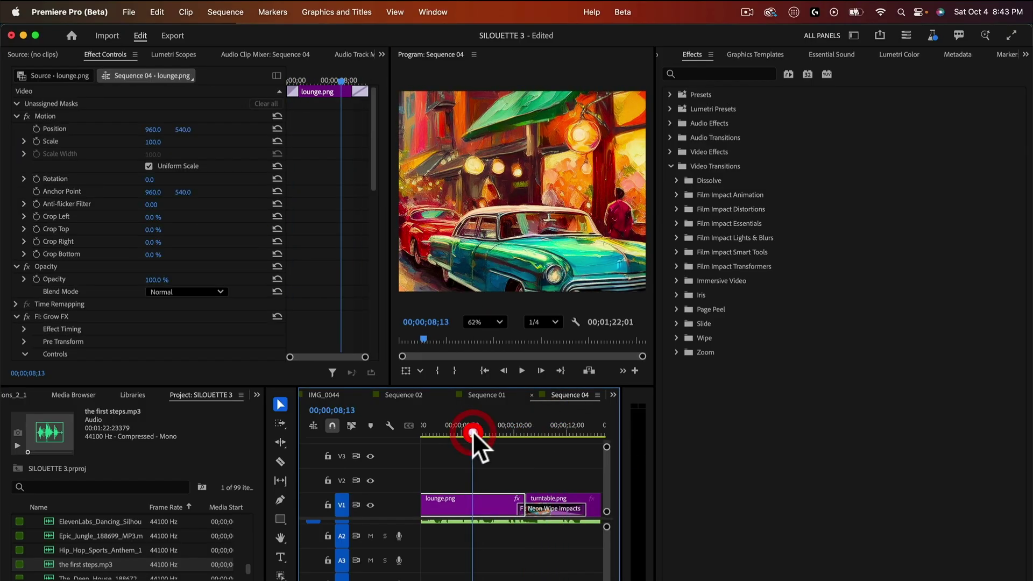
{"action": "scroll", "coordinate": [154, 180], "scroll_direction": "down", "scroll_amount": 3}
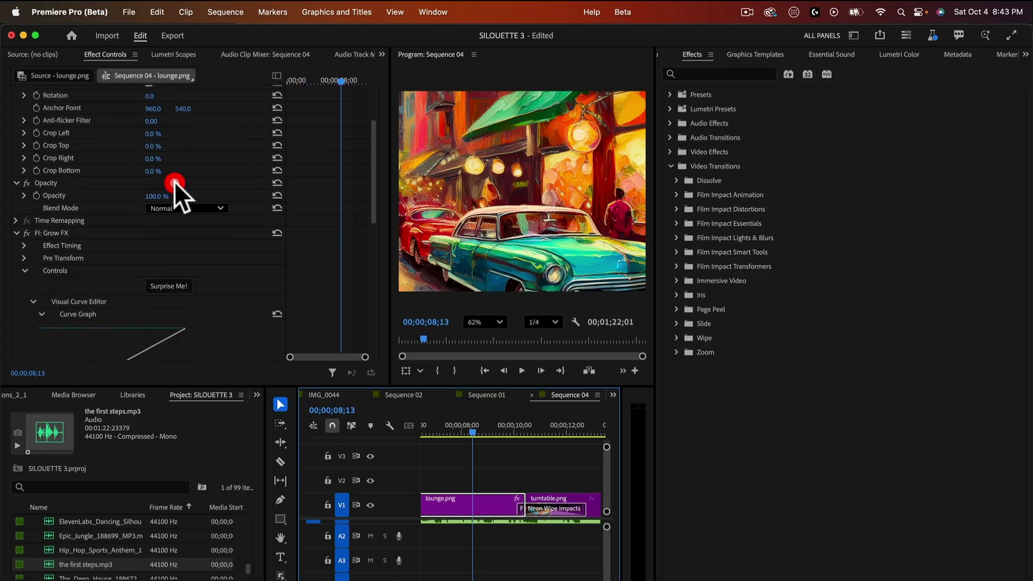
{"action": "left_click", "coordinate": [556, 509]}
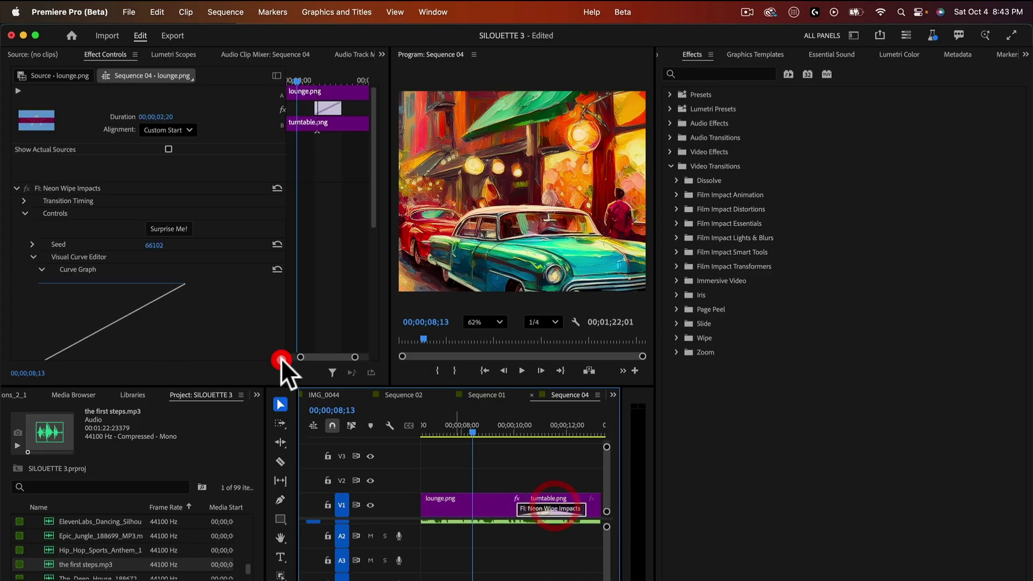